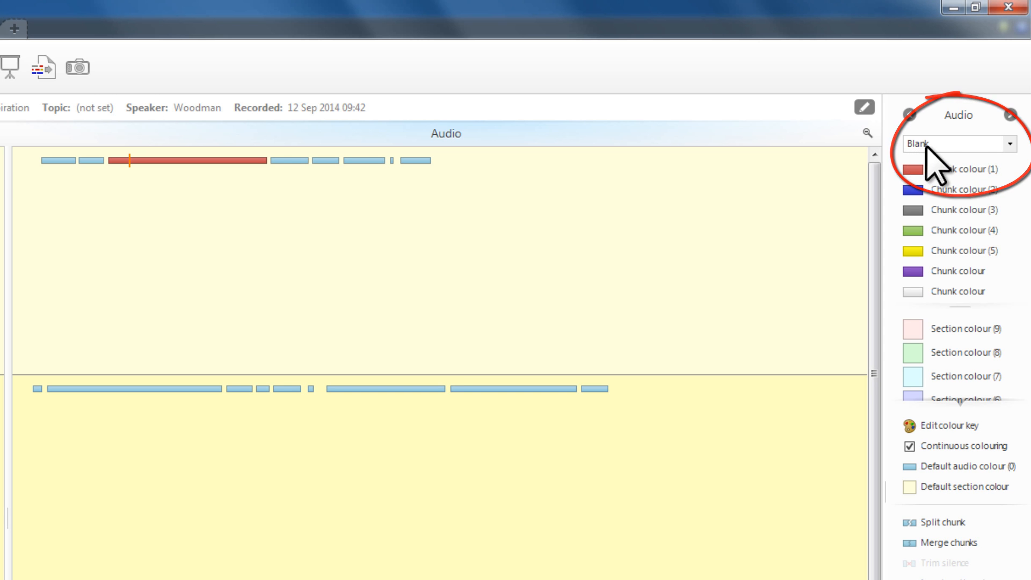
Step: Switch the audio colour key from the blank scheme to Lecture
click(1010, 143)
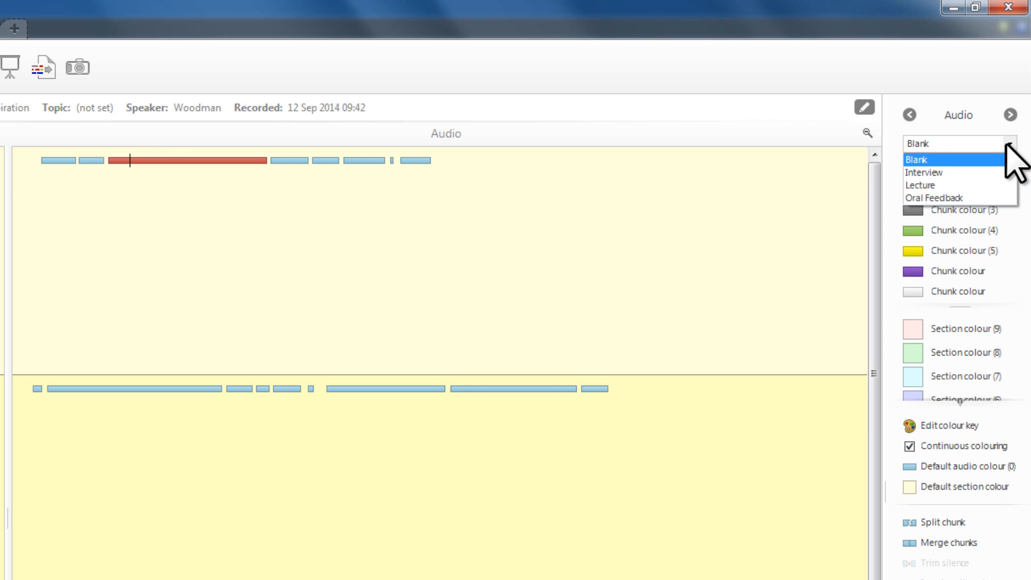
click(990, 185)
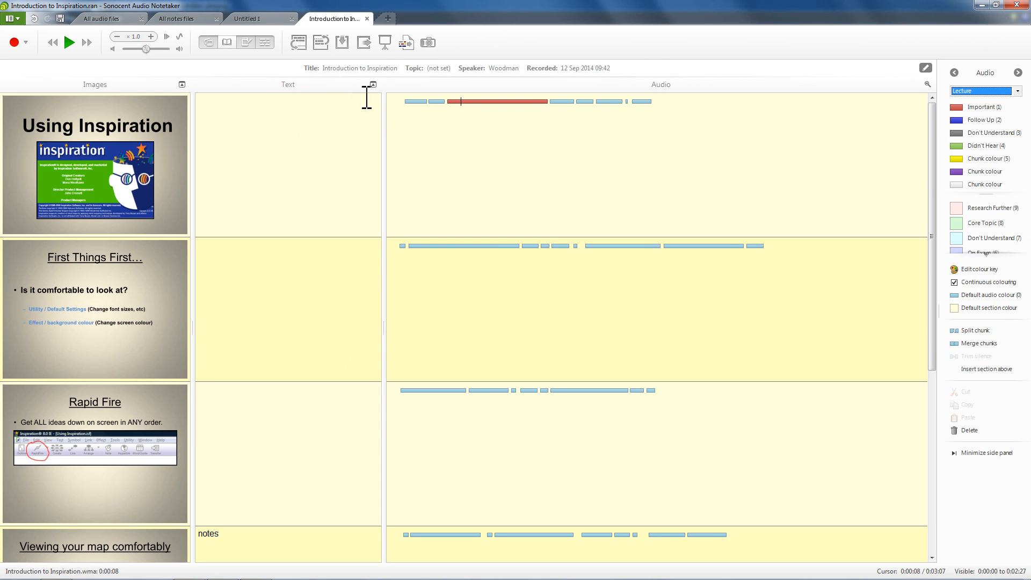
Step: Add the text note "type a note" to the first section, alongside the Using Inspiration slide
click(315, 107)
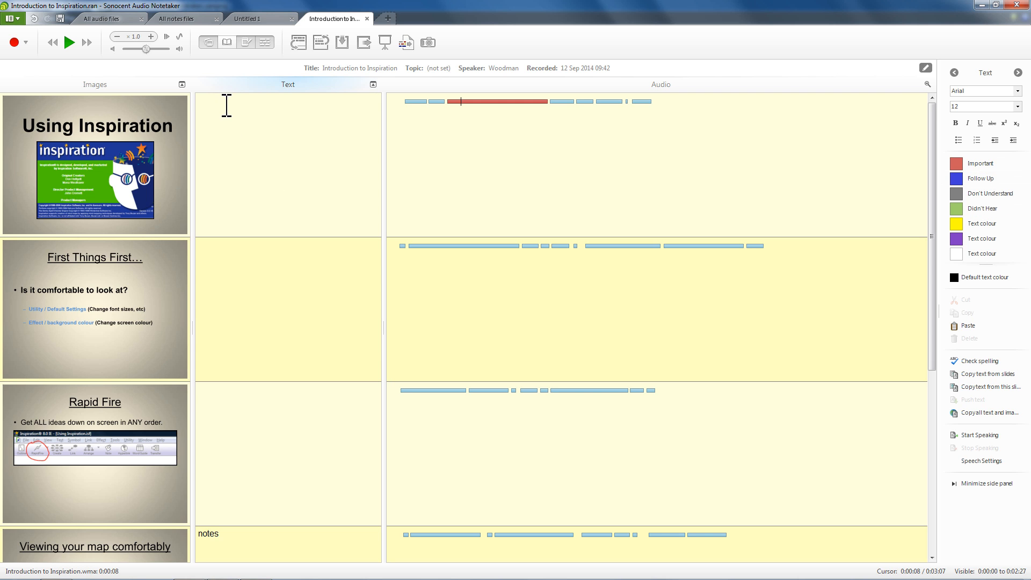
click(226, 104)
key(ctrl+space)
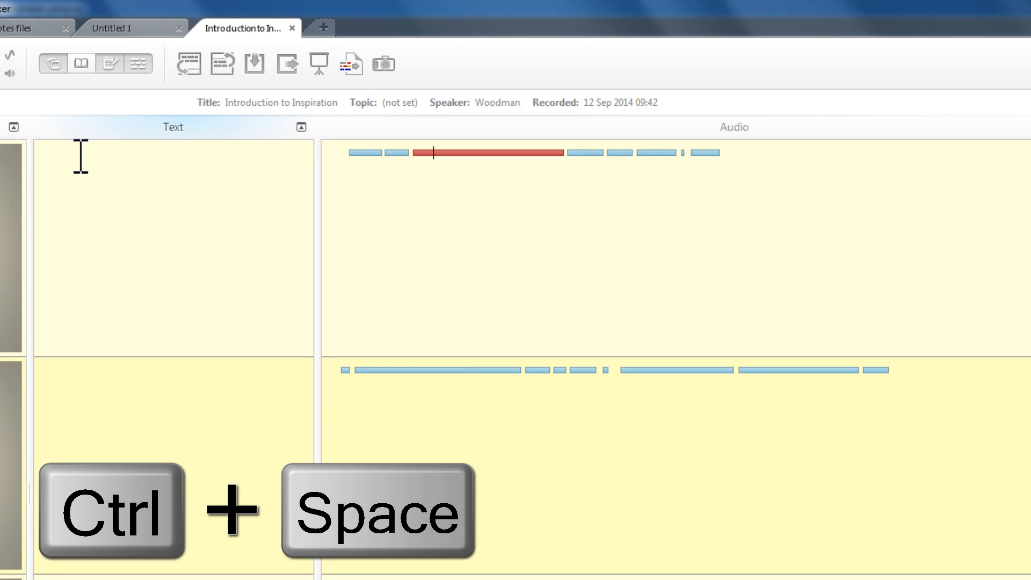
text(type a not)
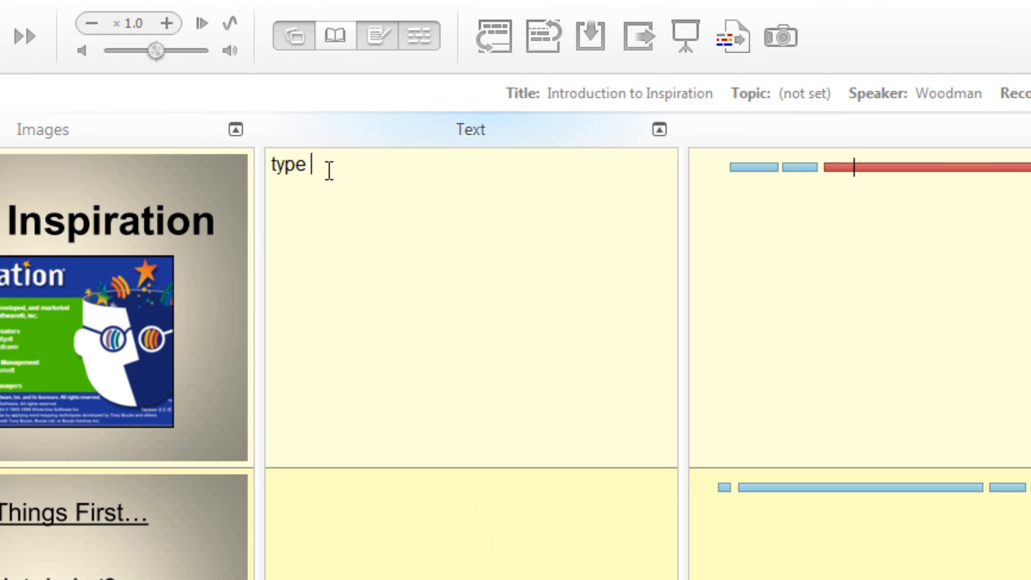
text(e)
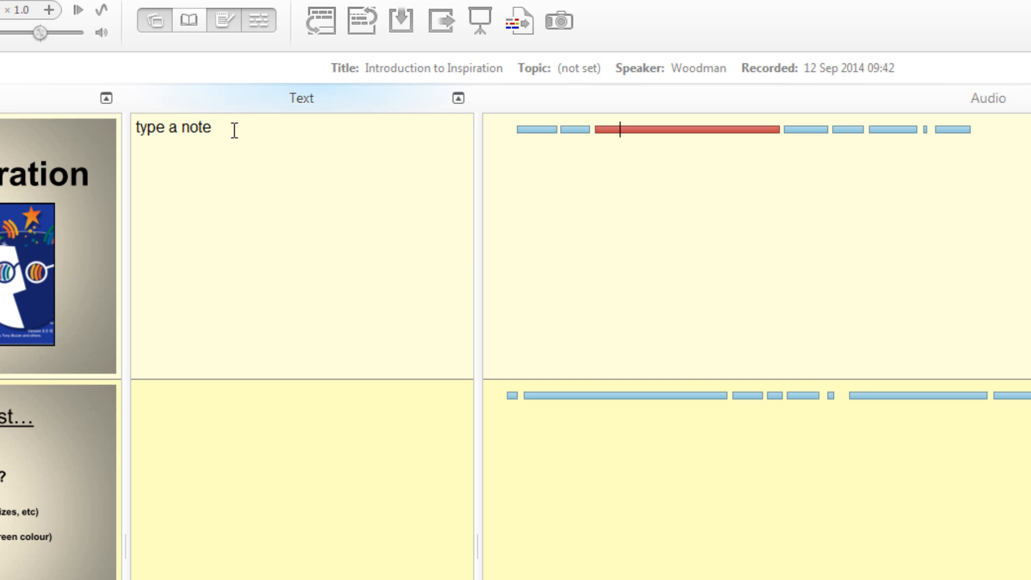
Step: Play the audio while adding "inspiration", "many types" and "notes" on separate lines of the first section's text, and pause playback
key(ctrl+space)
text(inspiration)
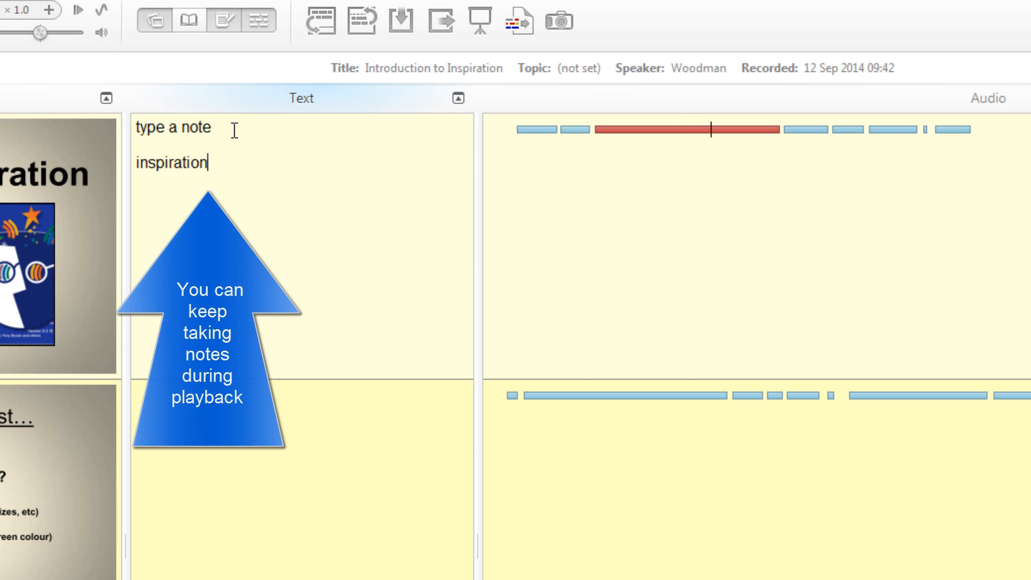
key(Return)
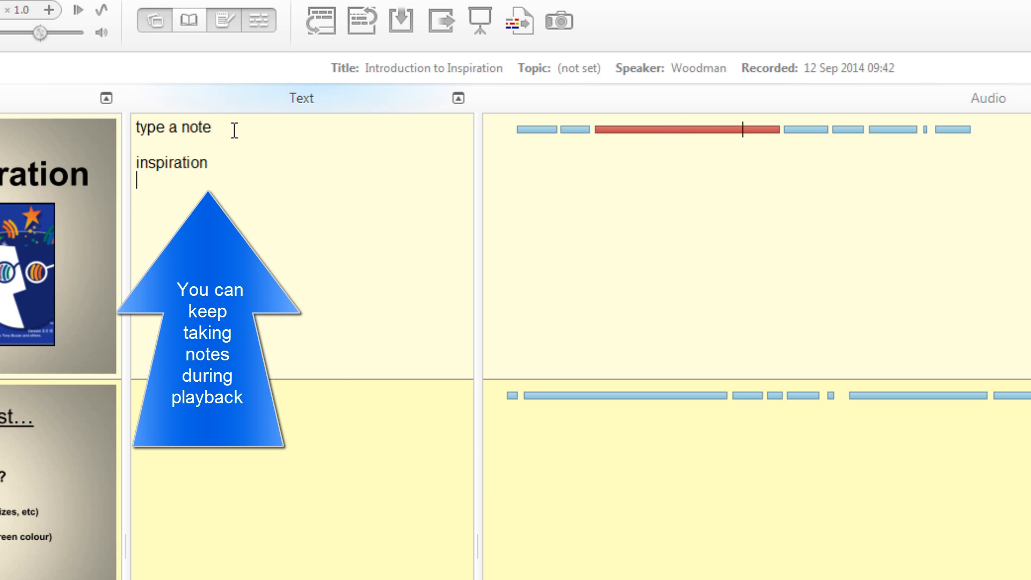
text(many types)
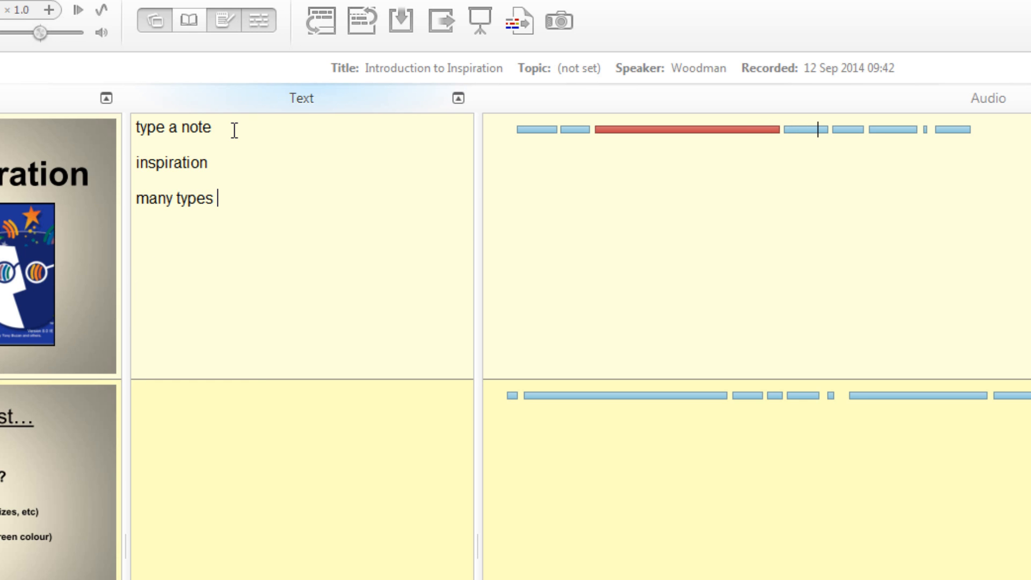
key(Return)
text(notes)
key(ctrl+space)
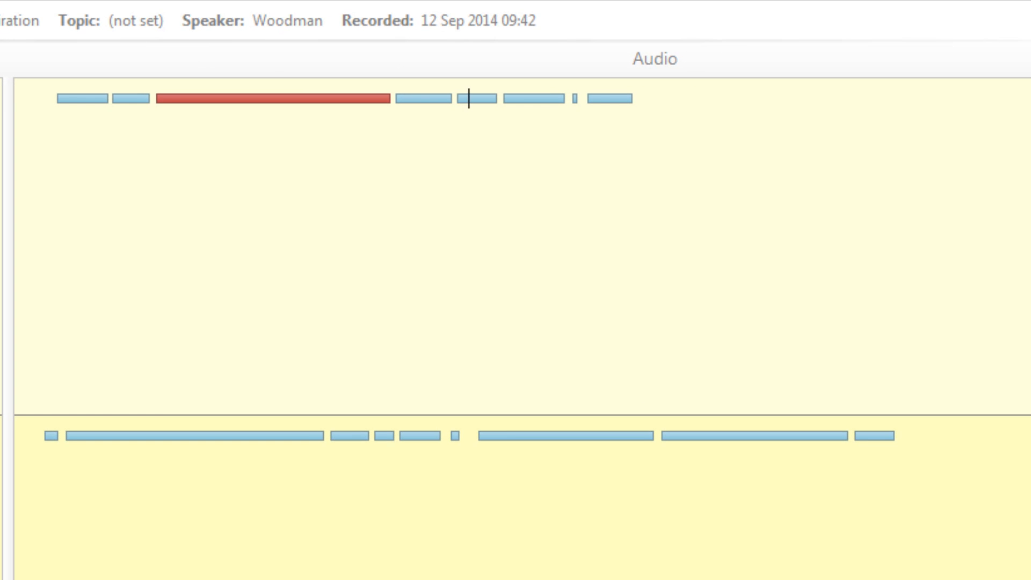
Step: During playback, mark the sixth chunk of the first section Important, its last chunk Follow Up, and the second section's long opening chunk Don't Understand
key(ctrl+1)
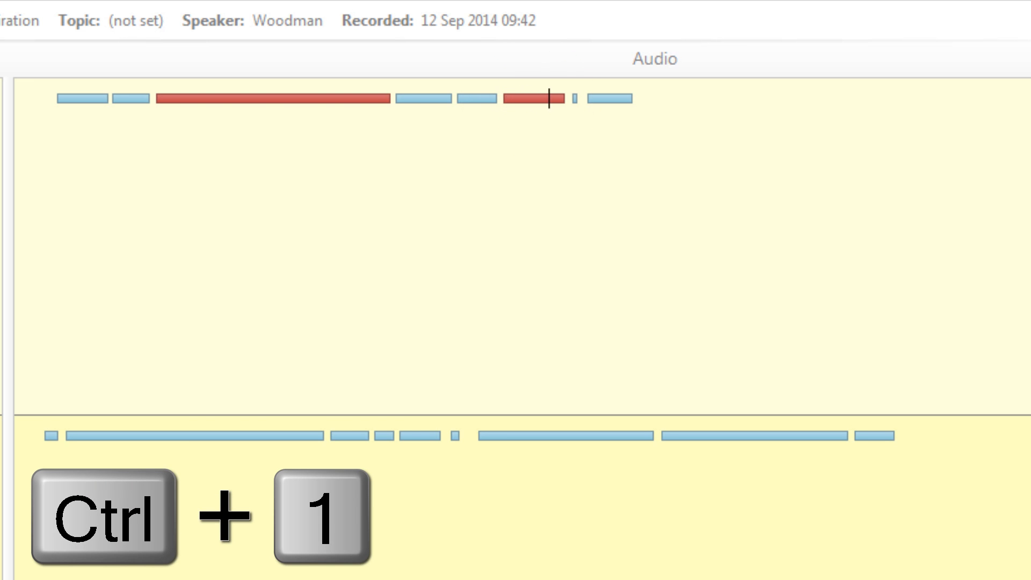
key(ctrl+2)
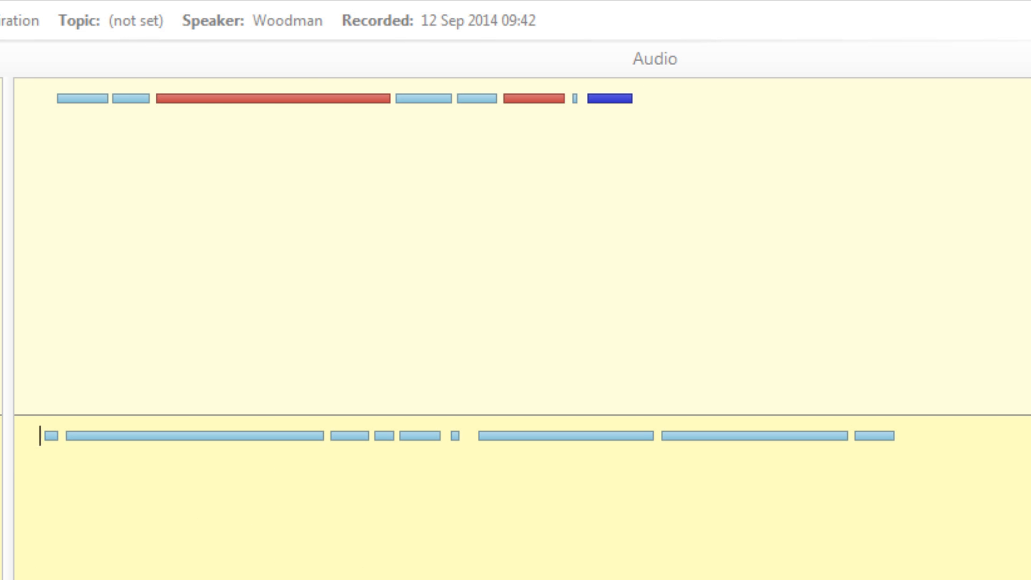
key(ctrl+3)
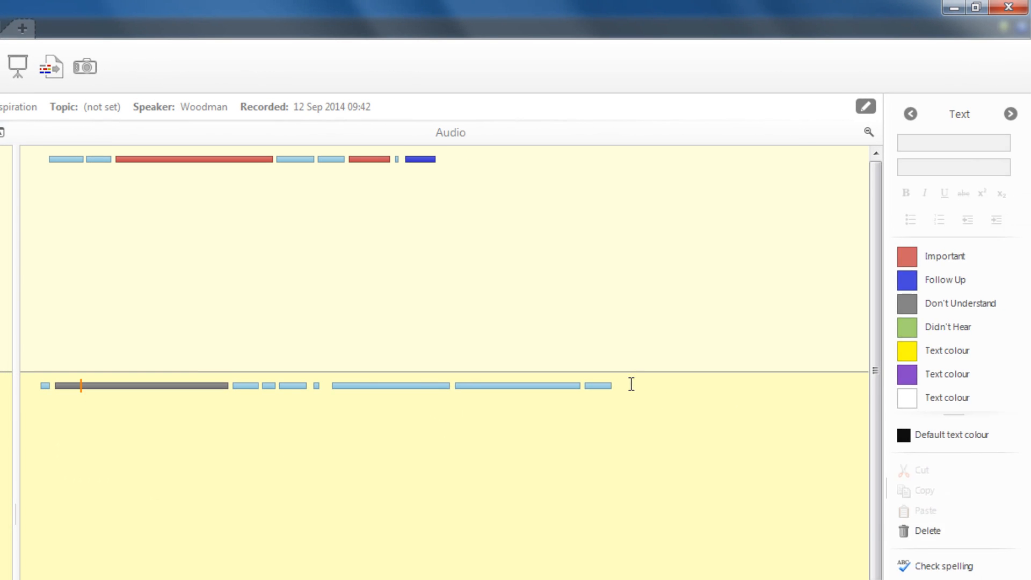
Step: Recolour all audio chunks in the First Things First section with the yellow chunk colour (5)
drag(632, 383, 47, 396)
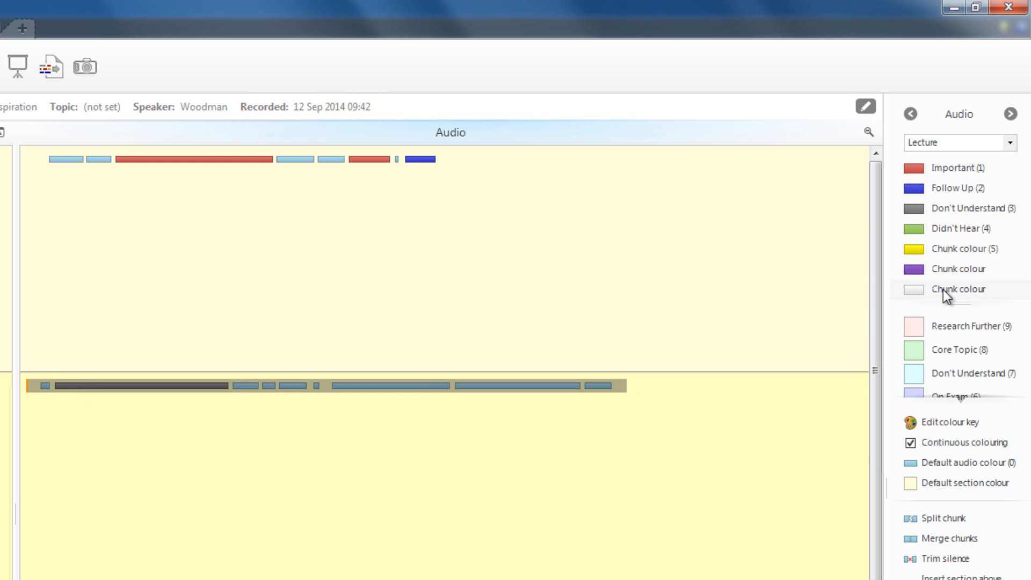
click(942, 250)
click(468, 454)
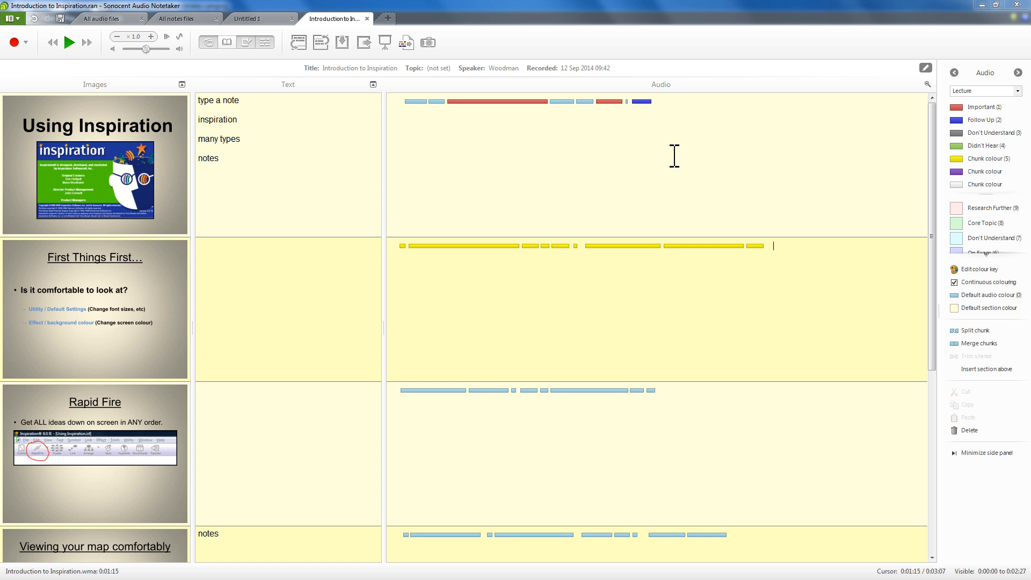
click(235, 161)
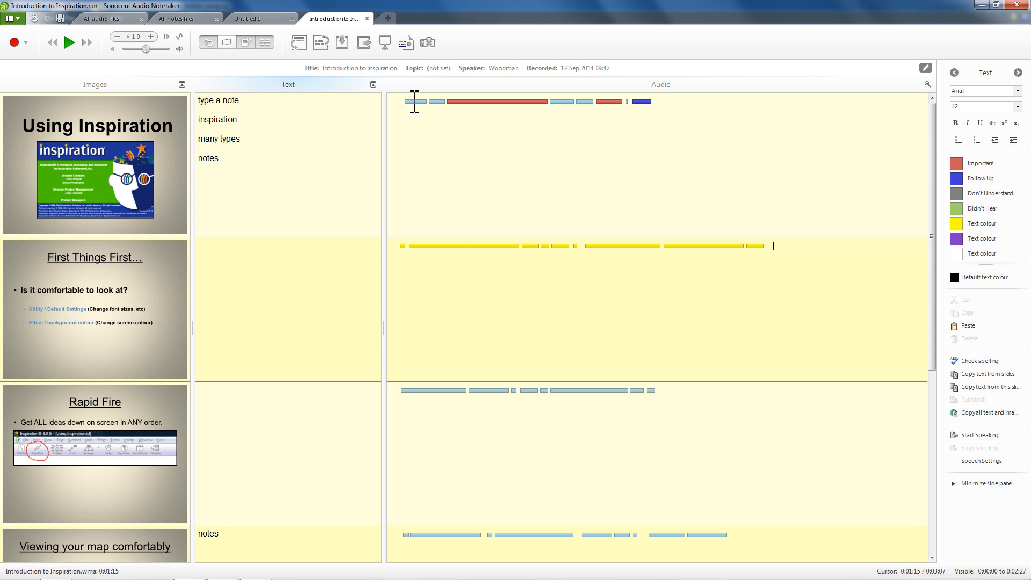
click(454, 101)
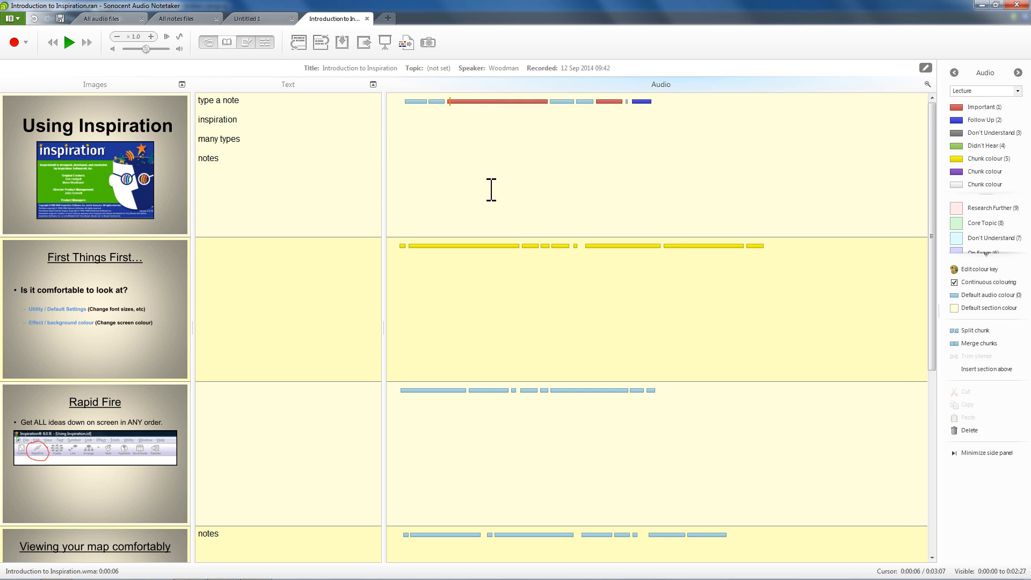
scroll(497, 258, down, 3)
scroll(497, 256, up, 2)
scroll(498, 258, up, 1)
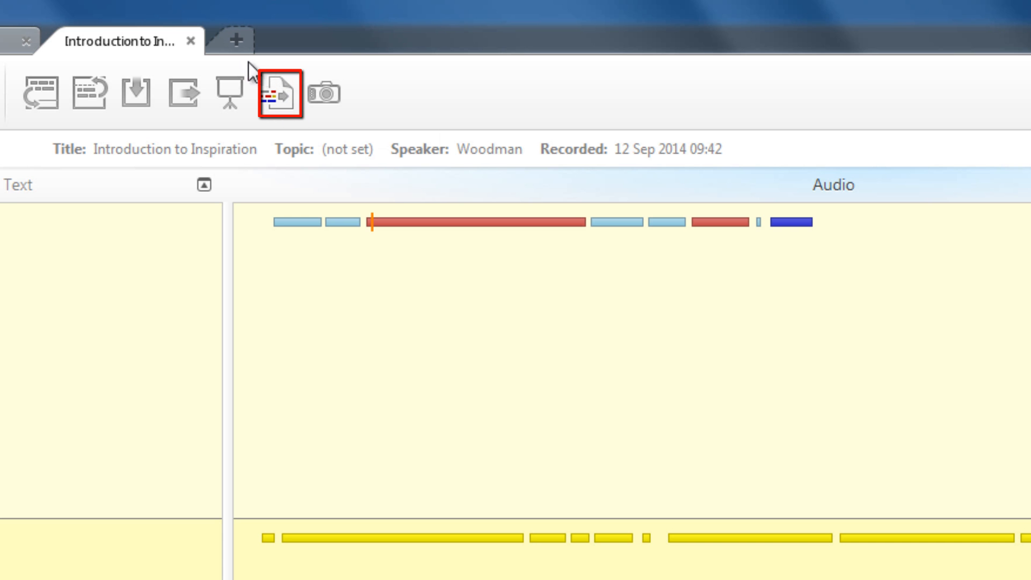
Step: Extract the audio by colour into a new document, including only the Important chunks and leaving out Follow Up and the yellow chunk colour
click(277, 100)
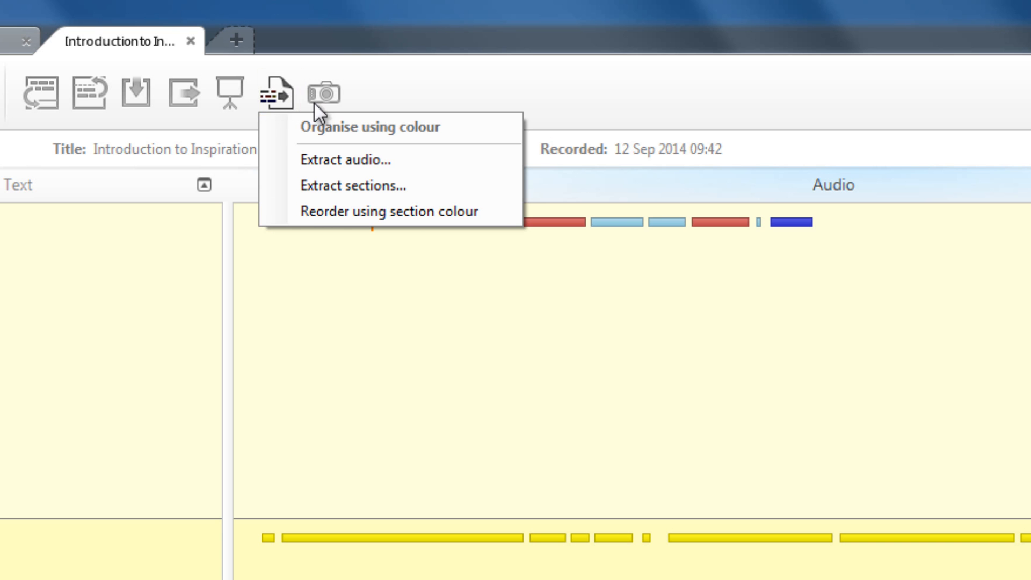
click(370, 160)
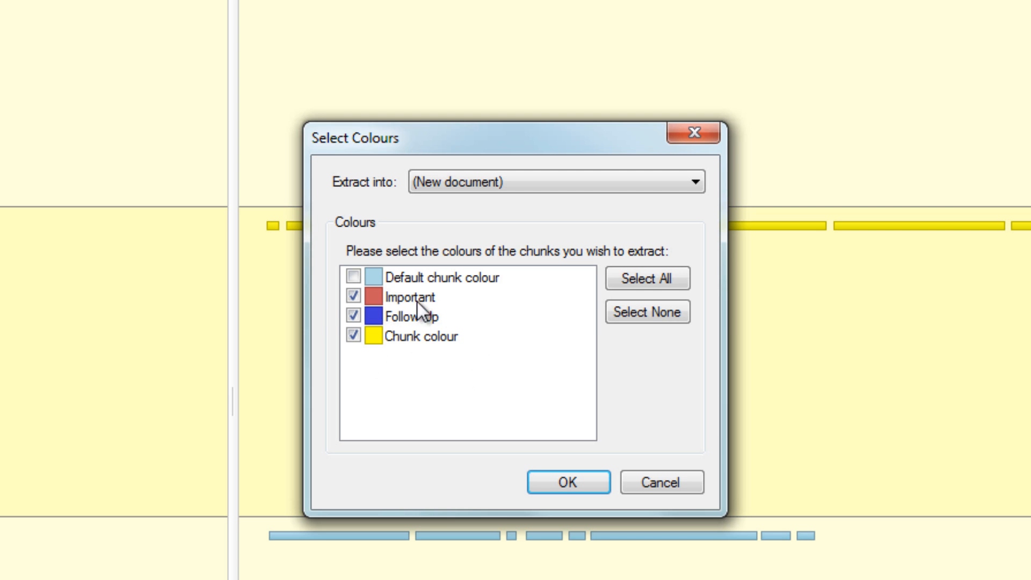
click(352, 315)
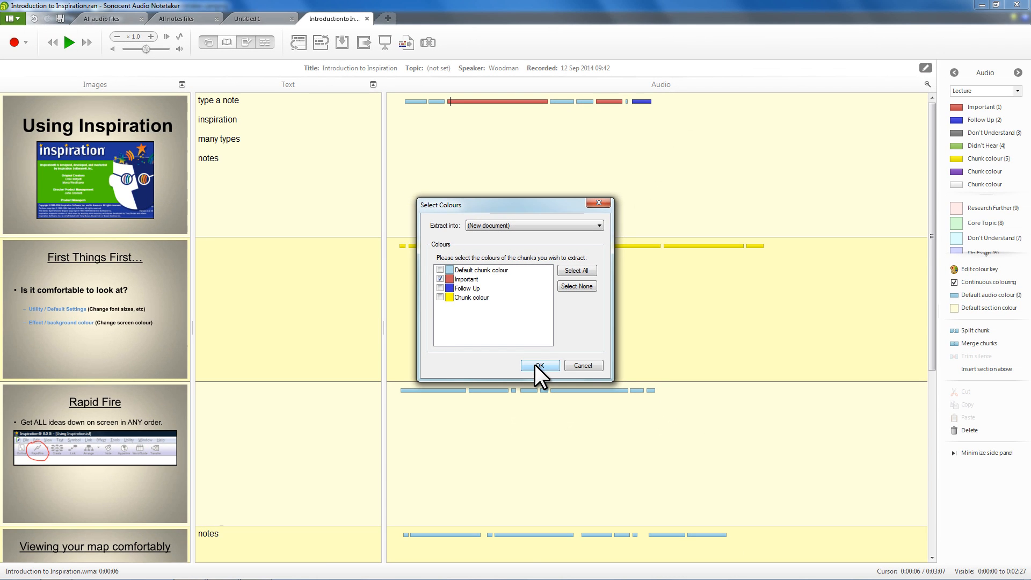
click(539, 365)
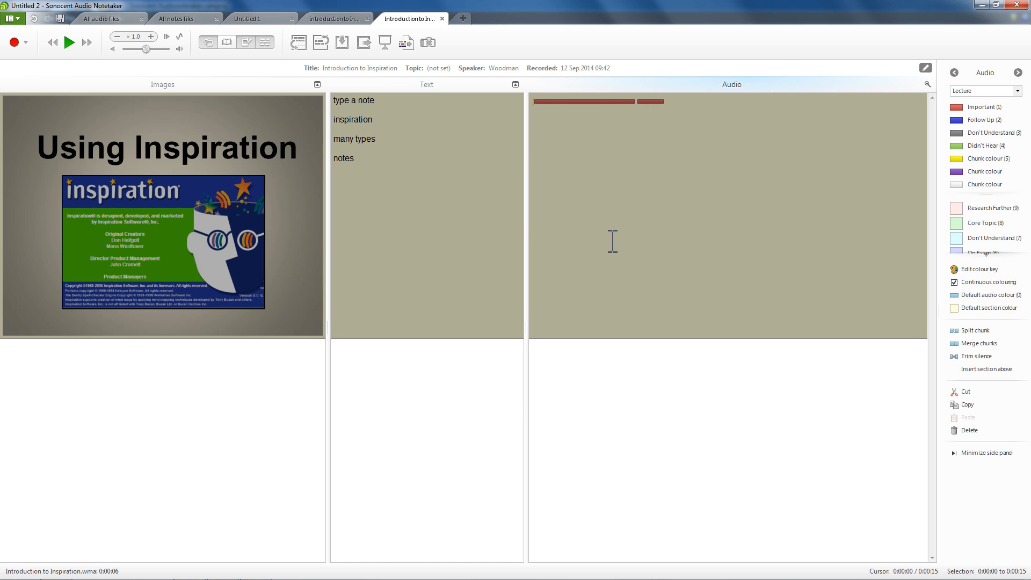
Step: Return to the original Introduction to Inspiration document, expand the section colour list, and colour the first section On Exam
click(335, 17)
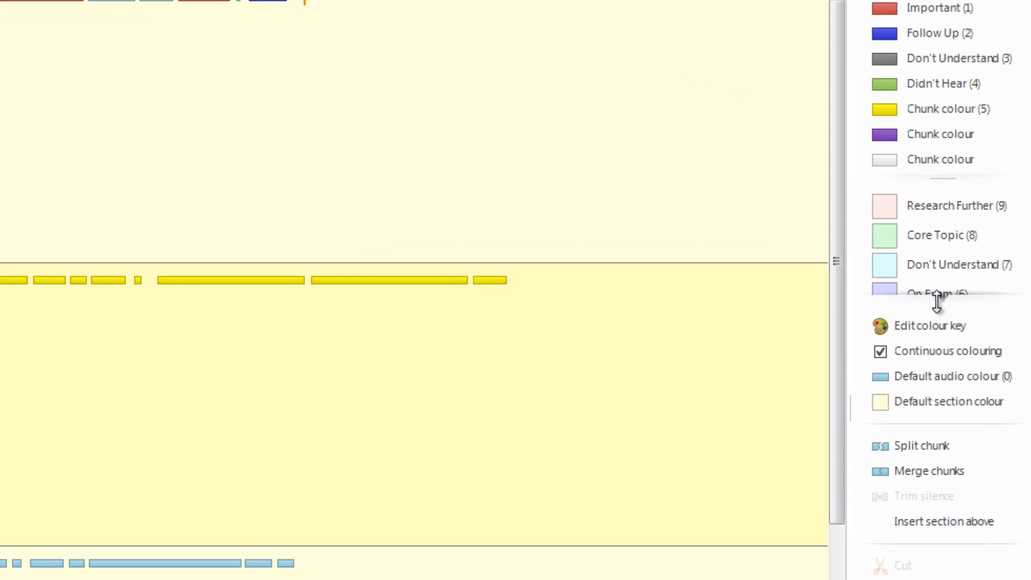
drag(983, 256, 993, 318)
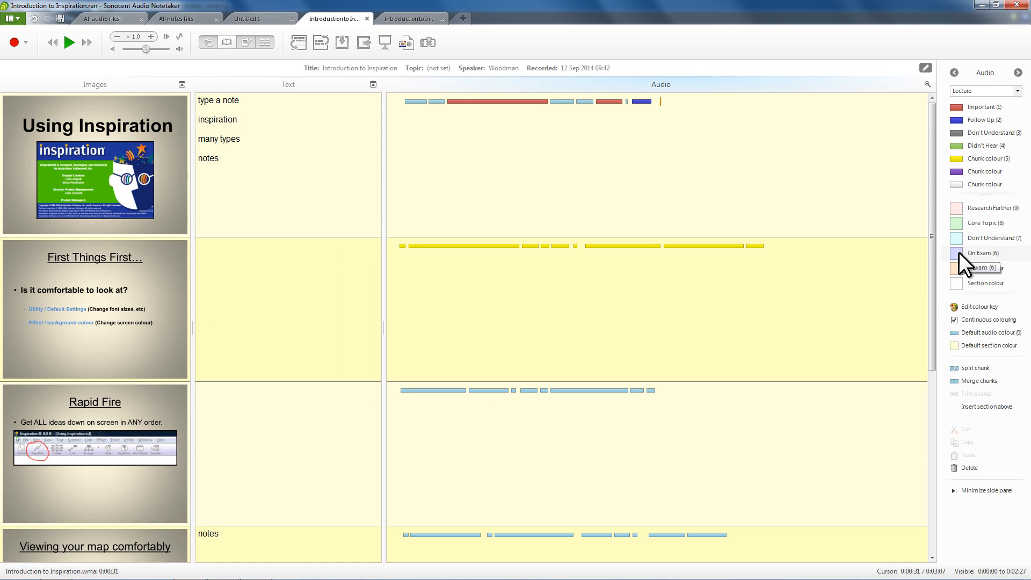
click(951, 260)
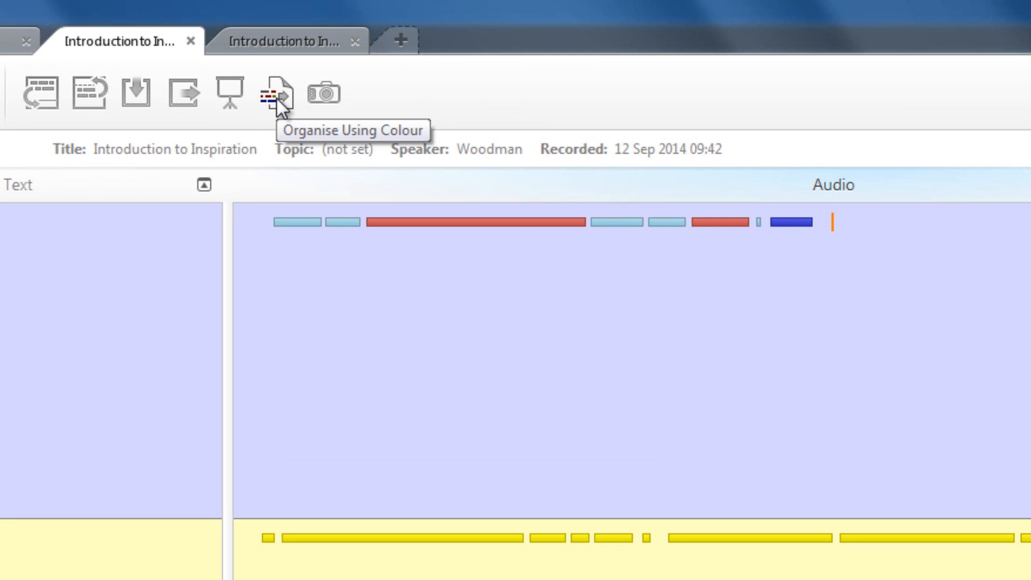
click(277, 100)
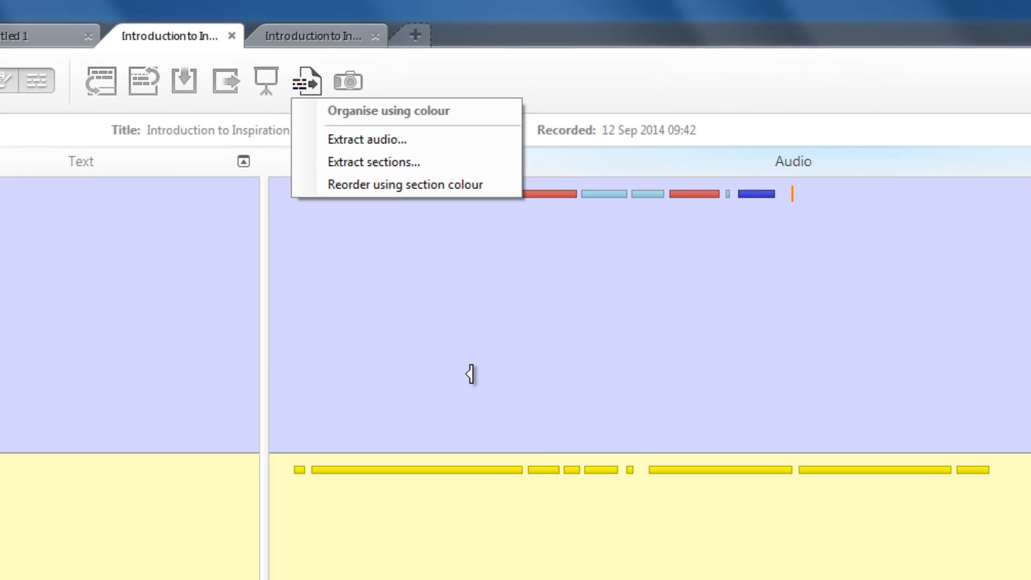
click(461, 429)
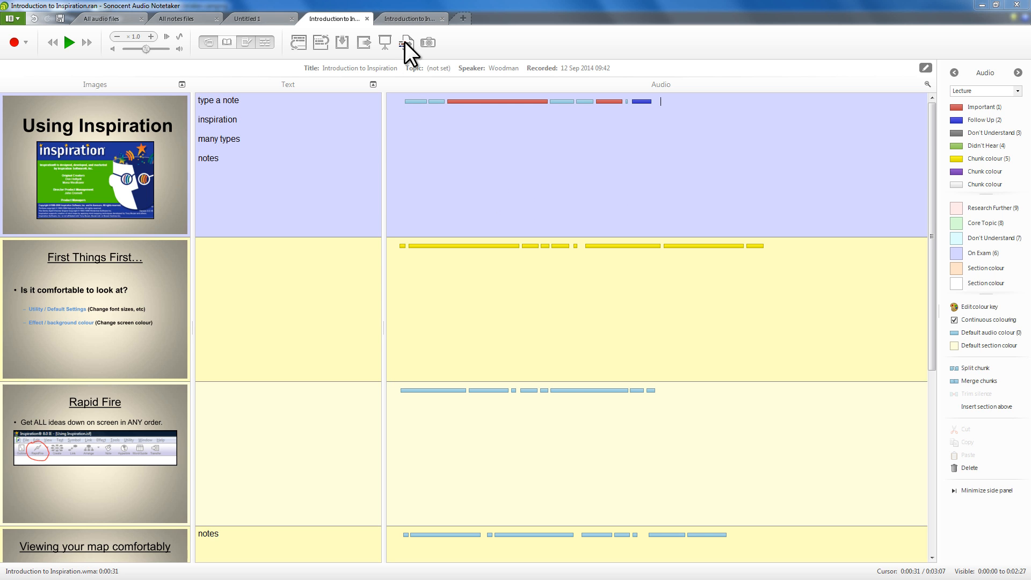
Step: Switch to the document holding the extracted Important audio
click(410, 17)
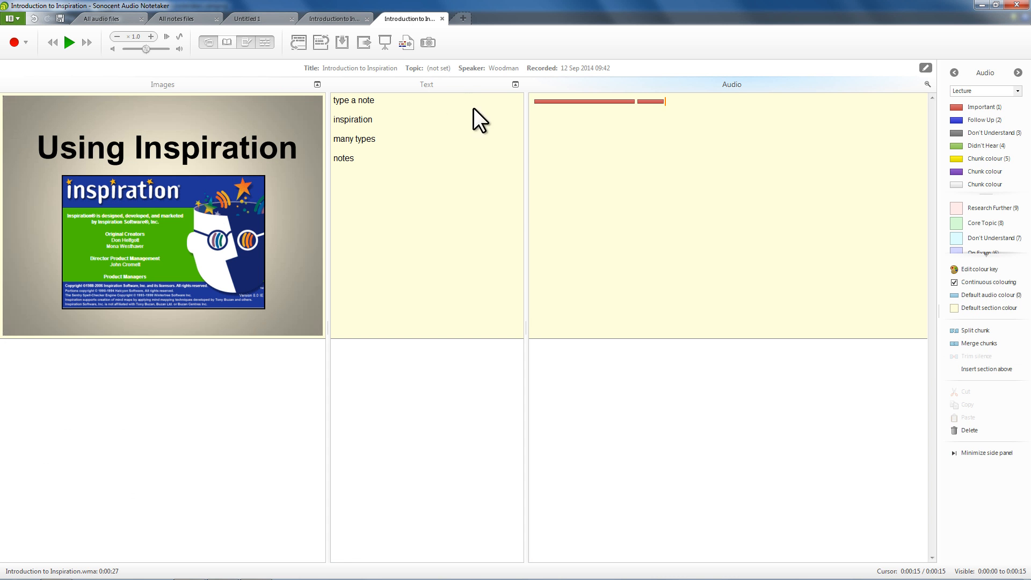